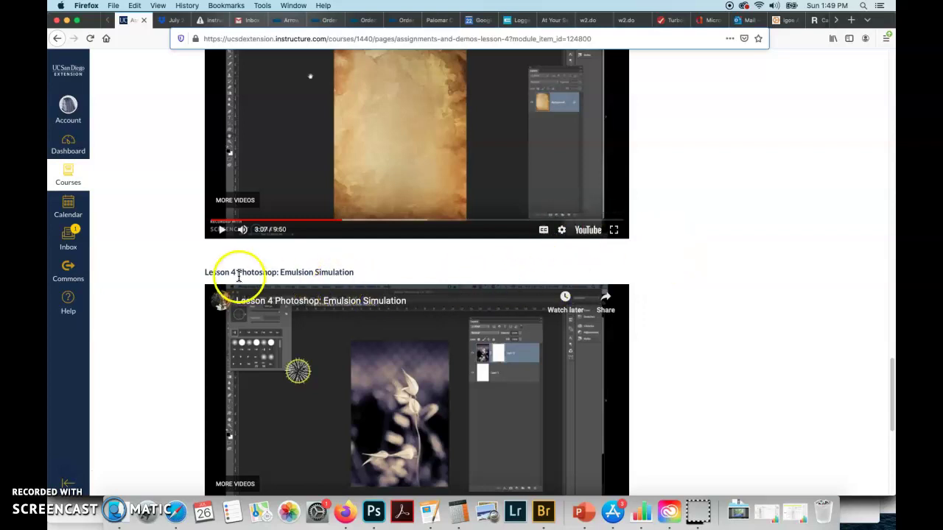
Look over the Texture Layer and Emulsion Simulation demo videos on the Lesson 4 course page
drag(892, 390, 890, 384)
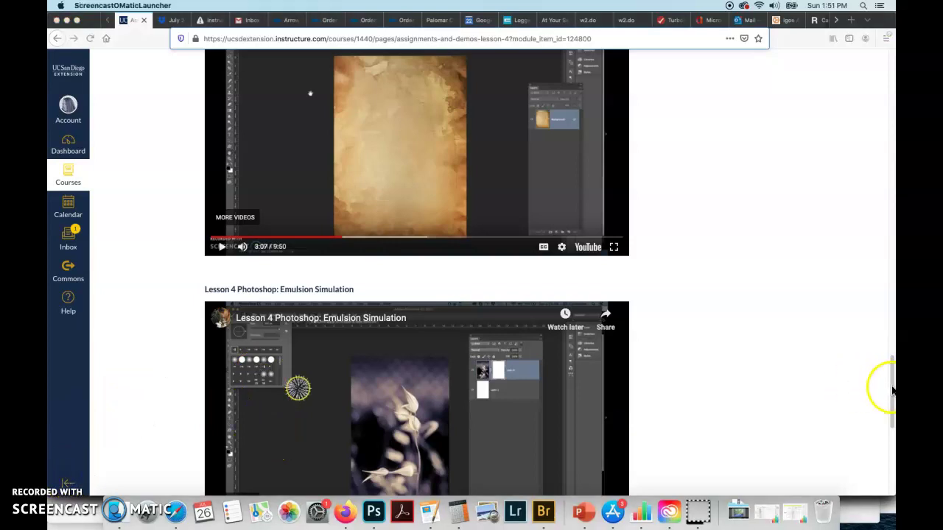
drag(891, 390, 891, 361)
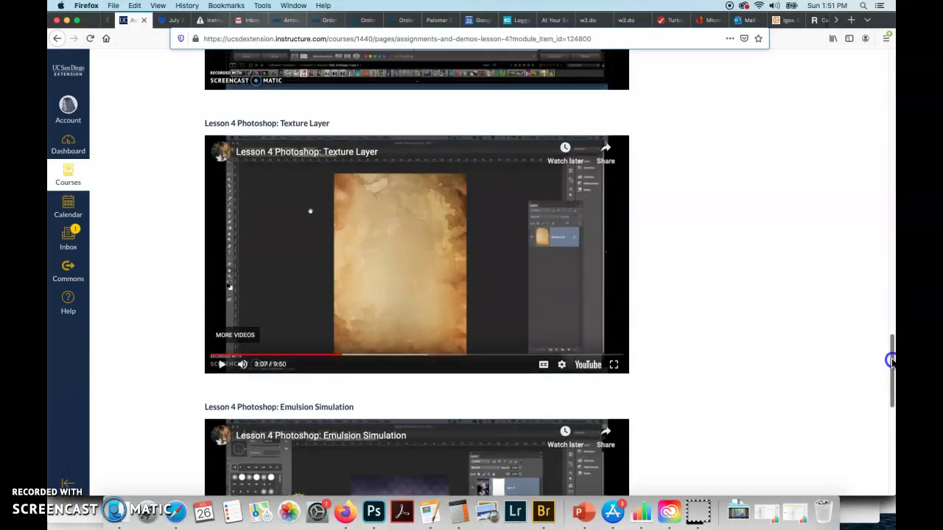
mouse_move(459, 211)
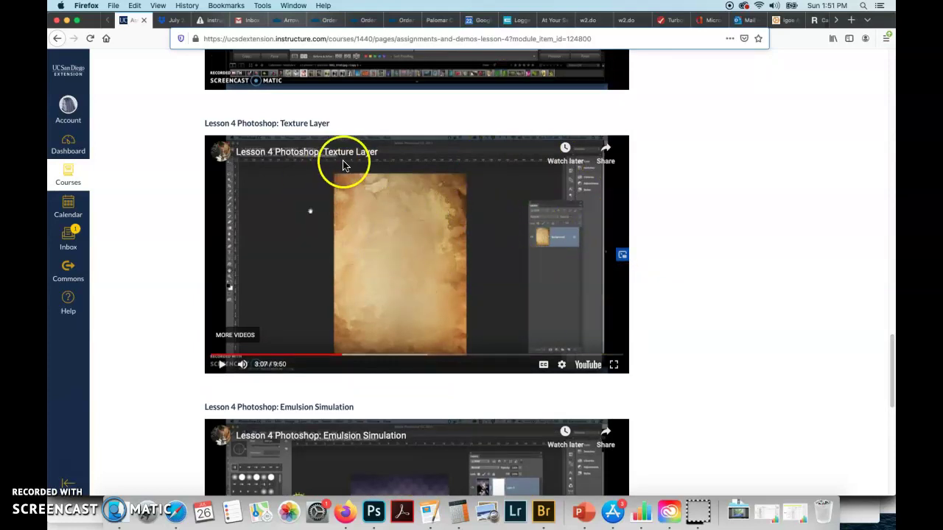
drag(889, 367, 890, 399)
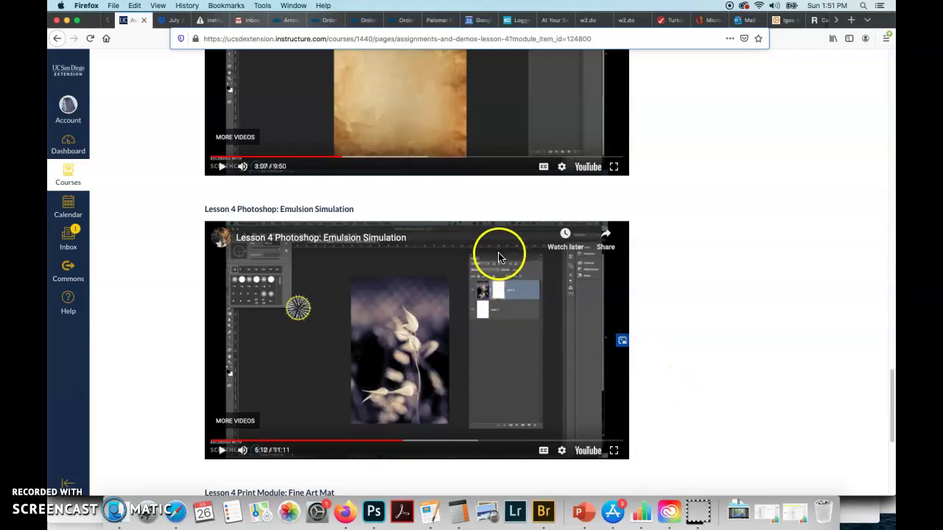
drag(893, 402, 892, 361)
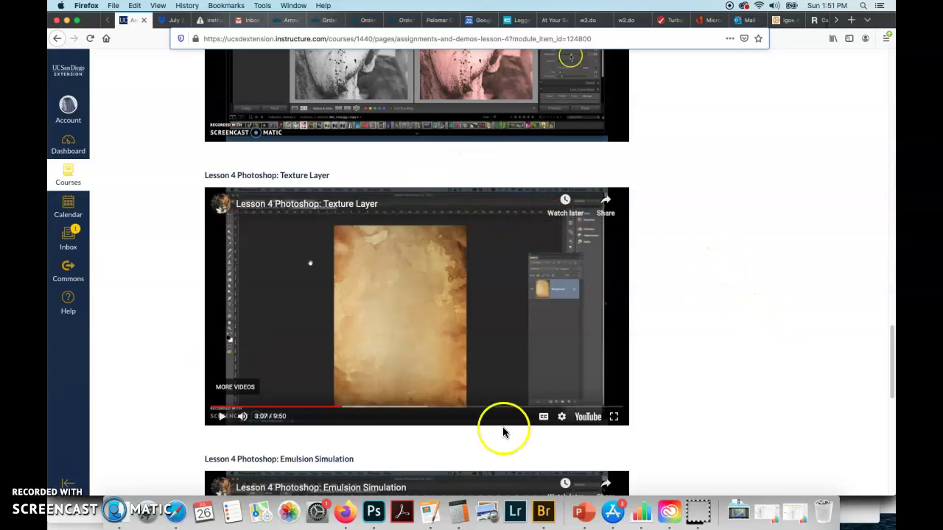
Switch to Photoshop and set the workspace to Essentials (Default)
click(375, 513)
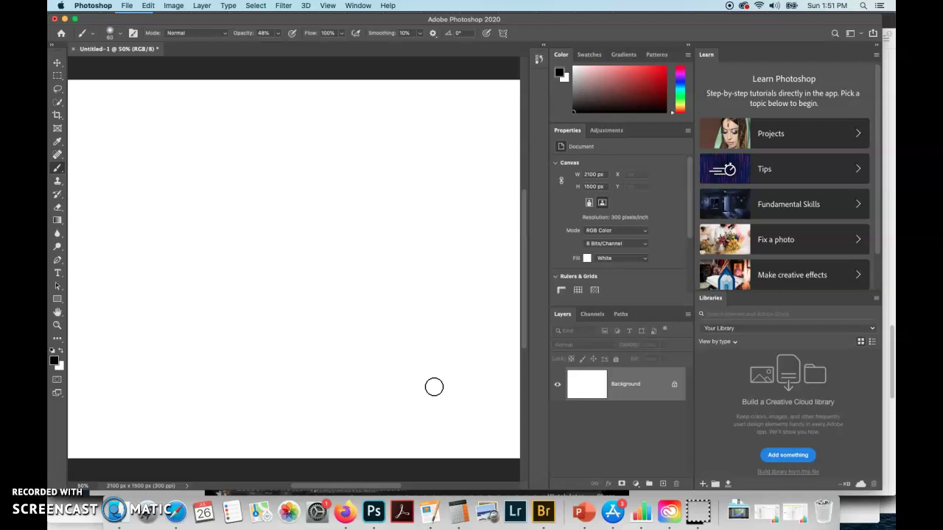
click(356, 6)
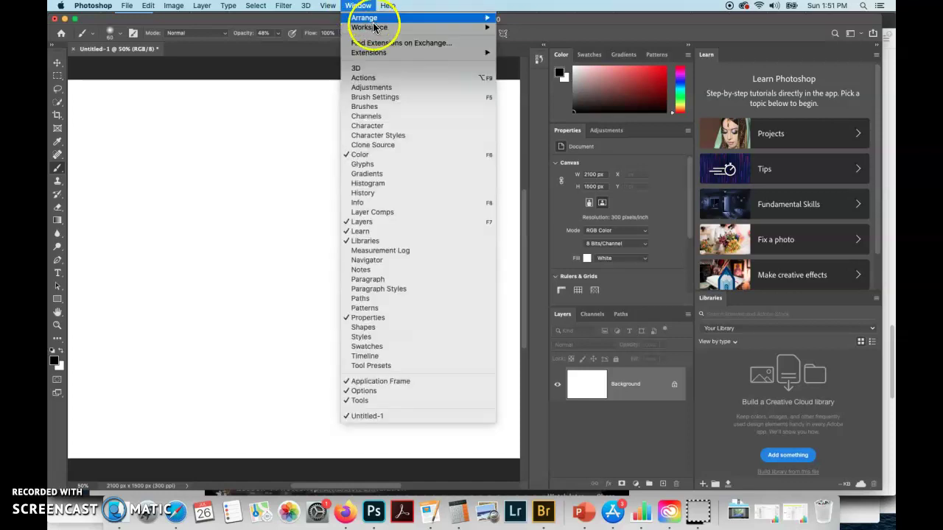
mouse_move(378, 30)
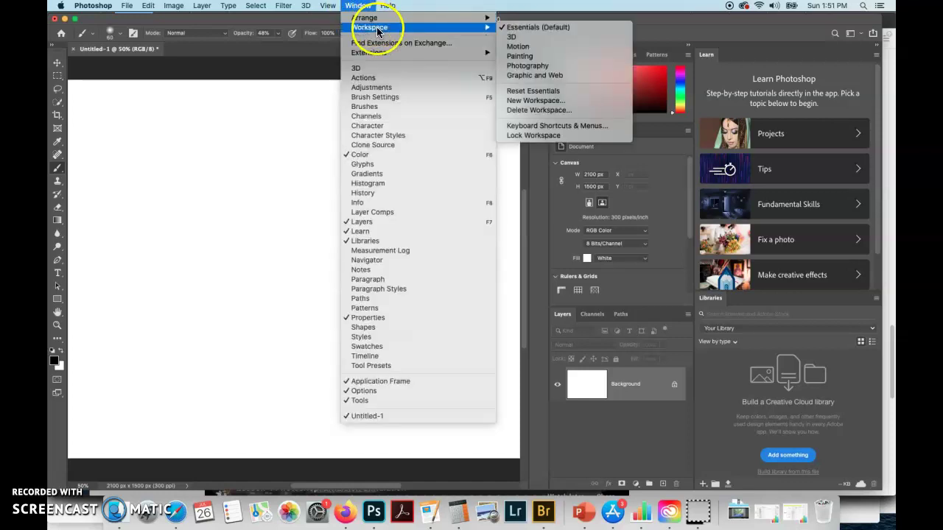
click(531, 27)
click(358, 5)
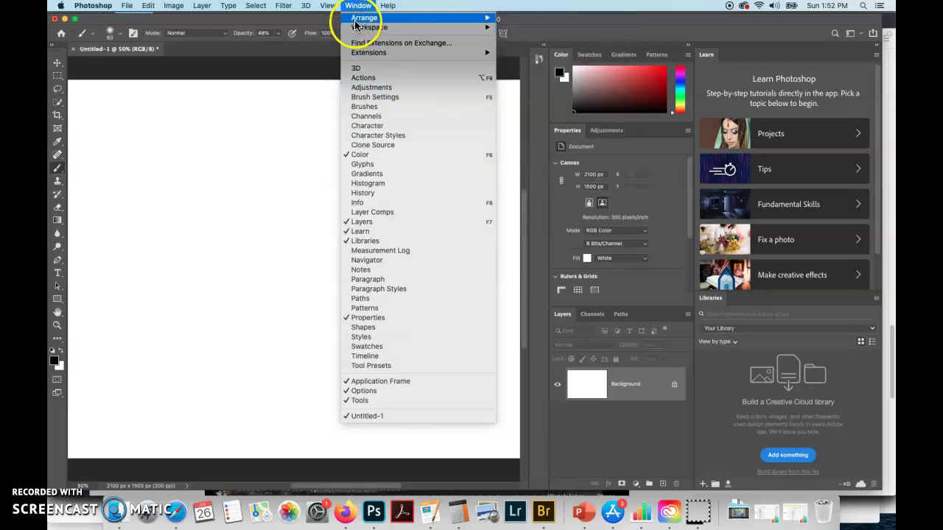
click(369, 28)
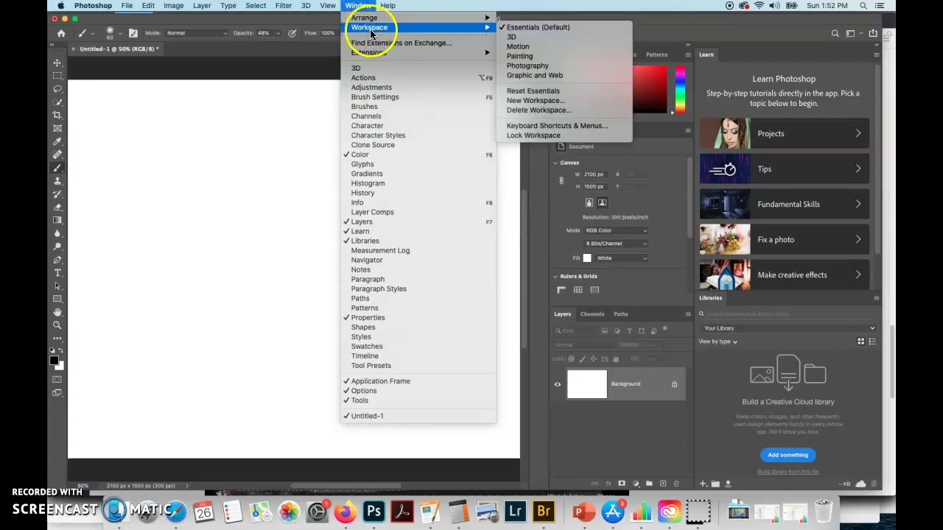
click(557, 27)
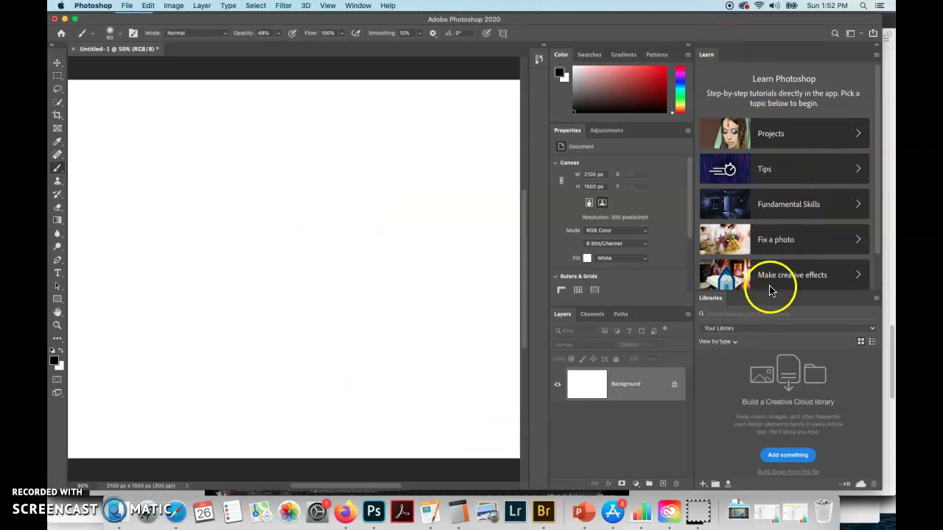
Collapse both panel docks to icons and pull Layers out of its dock as a floating panel
click(877, 43)
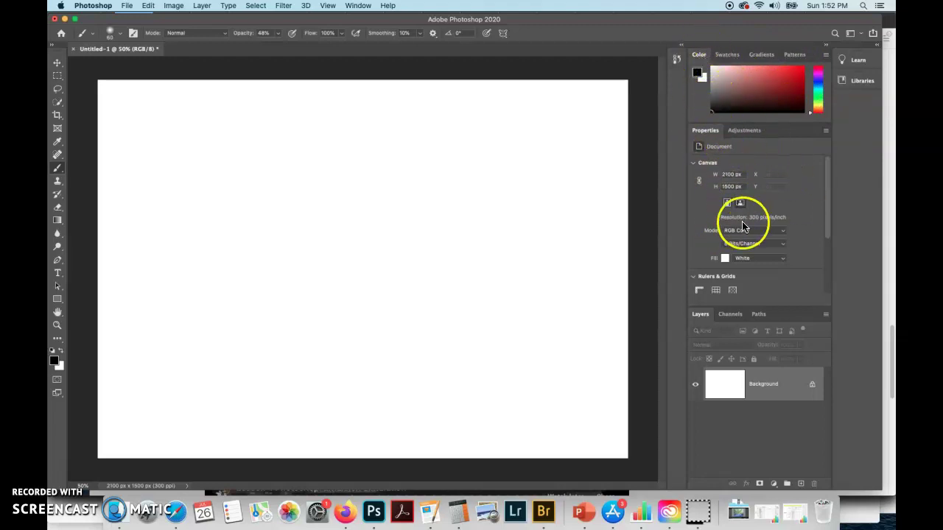
click(828, 47)
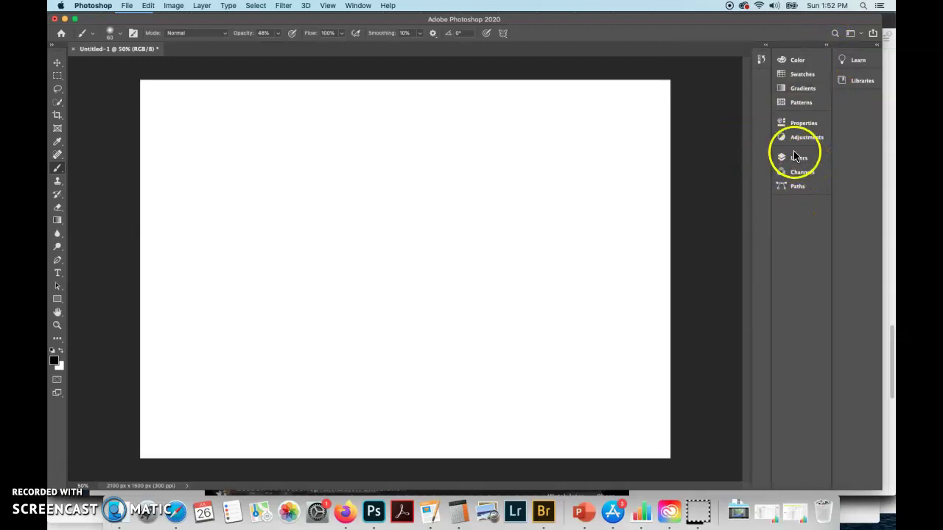
drag(799, 159, 713, 116)
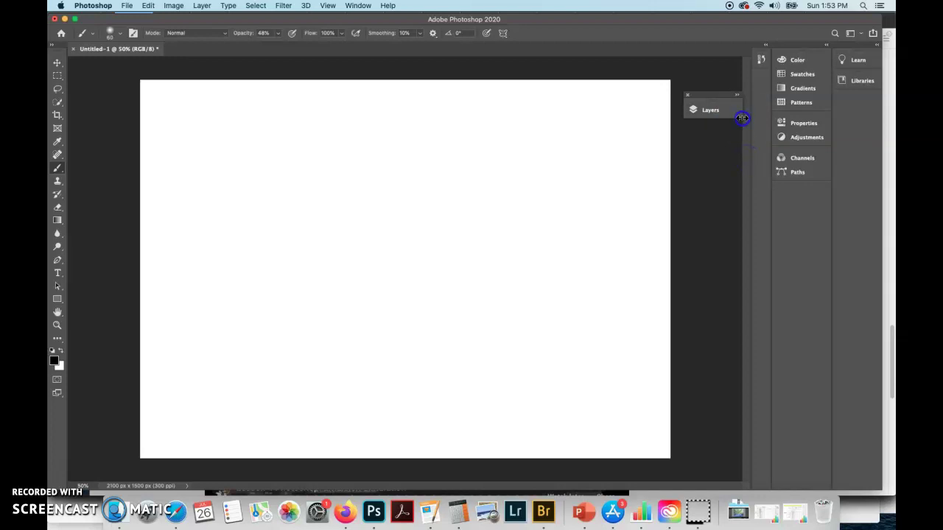
Expand the floating Layers panel and lengthen it to nearly the full height of the canvas area
drag(746, 119, 796, 193)
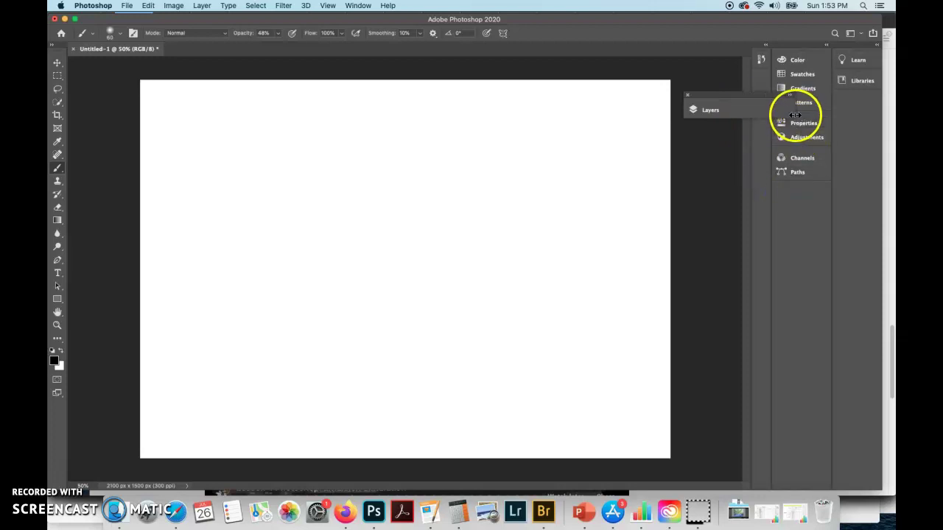
drag(791, 120, 791, 158)
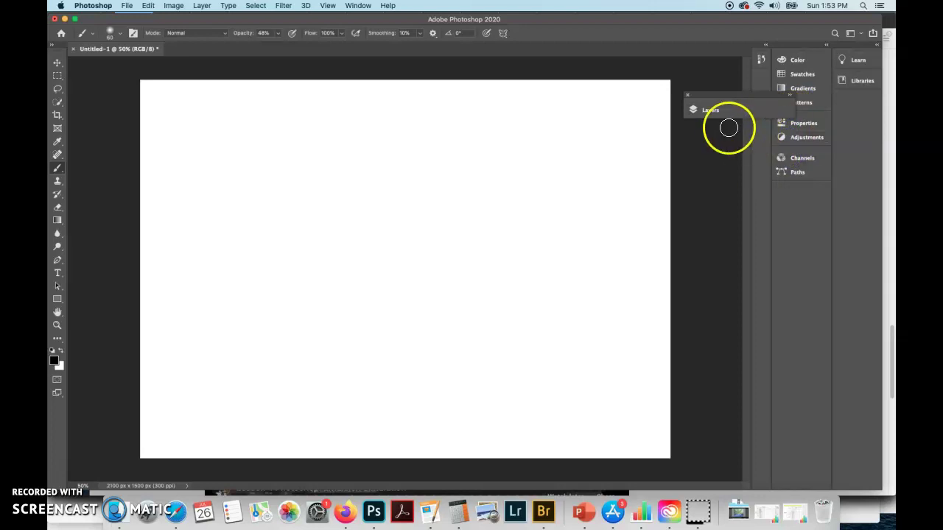
click(712, 110)
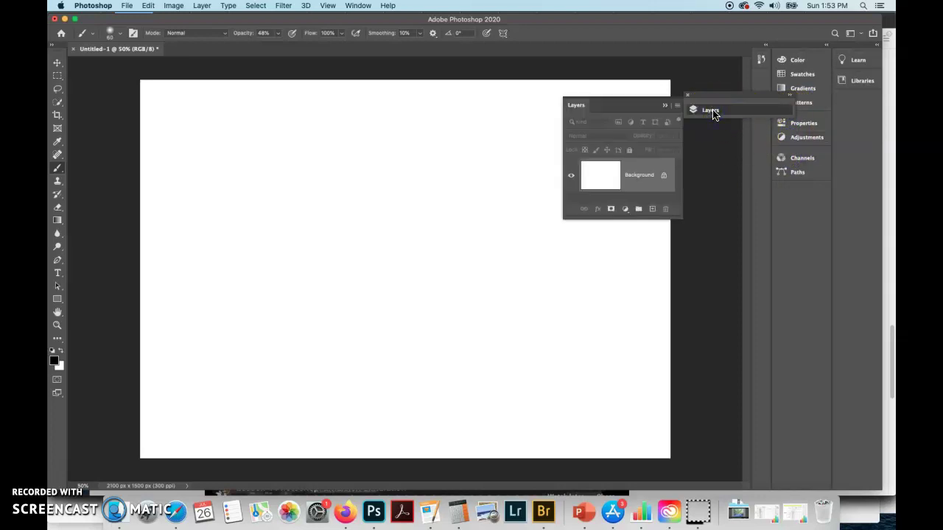
drag(712, 99, 747, 146)
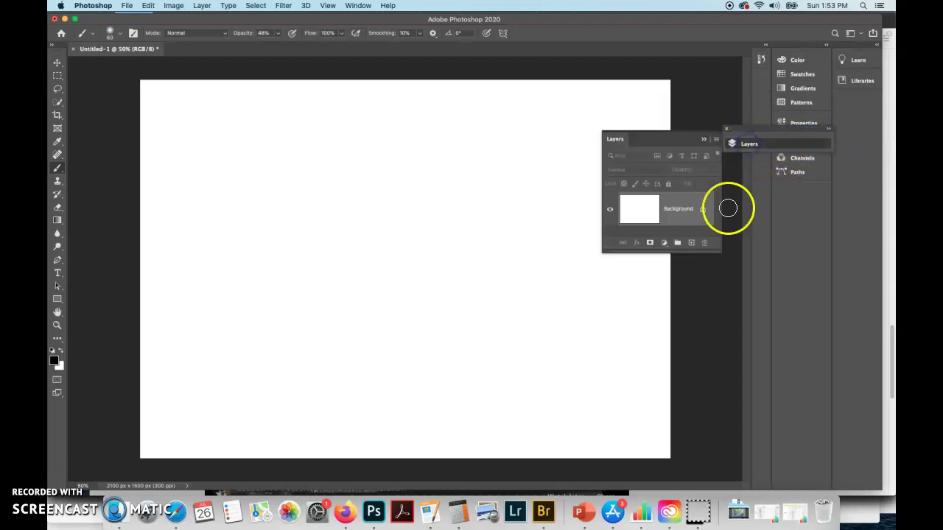
drag(717, 253, 722, 455)
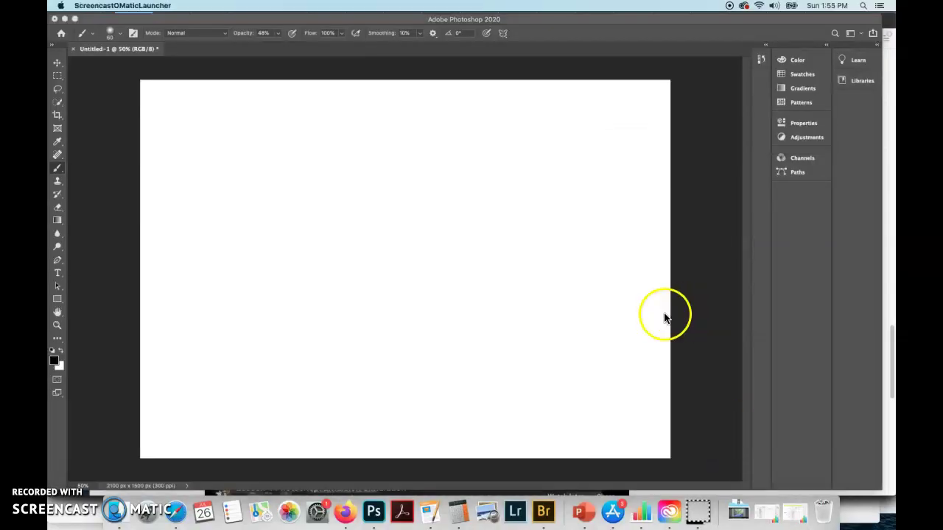
Switch to Firefox and view the Emulsion Simulation demo video on the Lesson 4 page
click(373, 512)
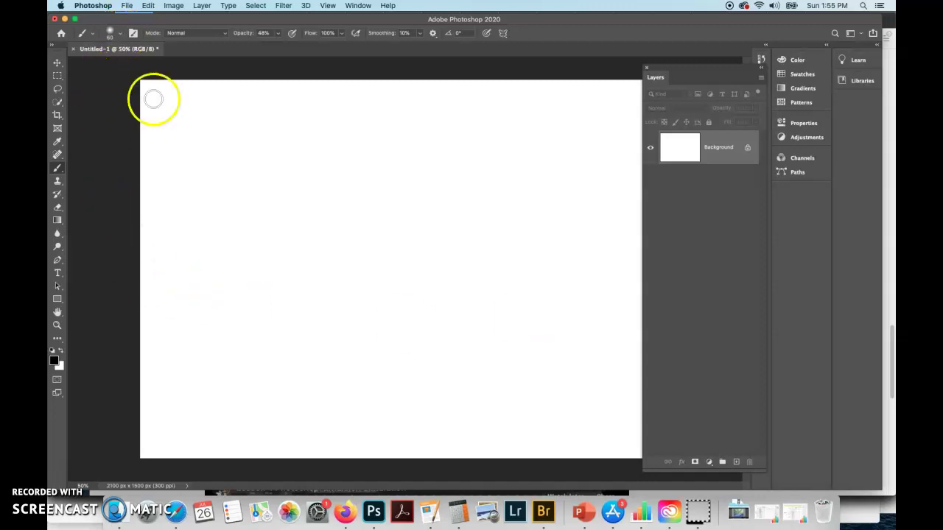
click(349, 521)
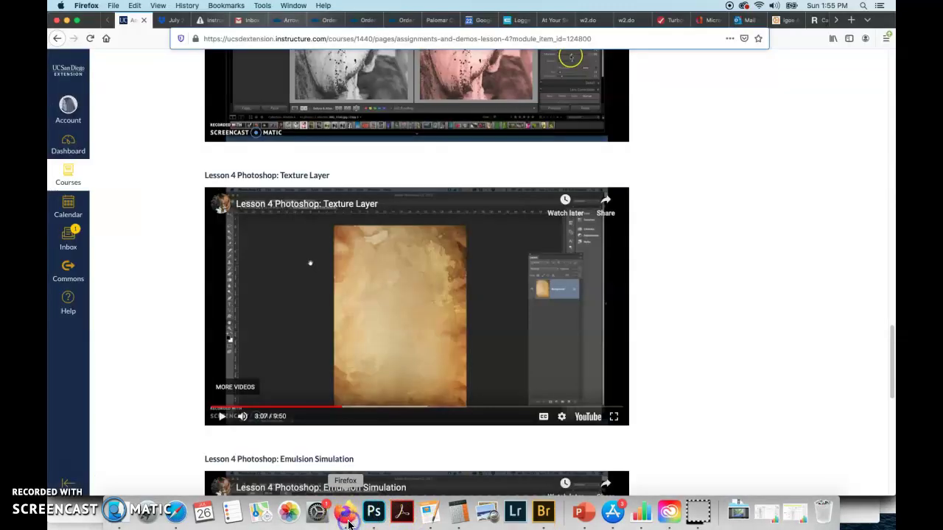
drag(889, 352, 890, 398)
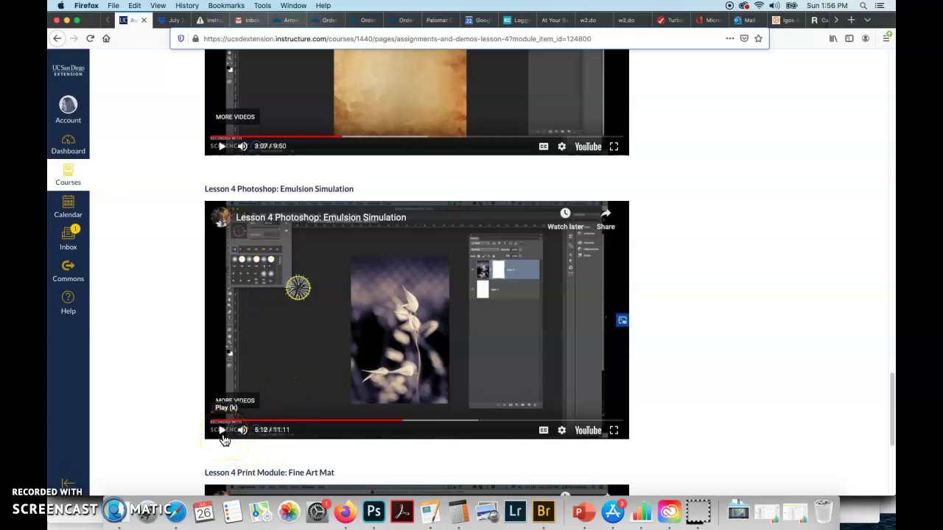
click(65, 479)
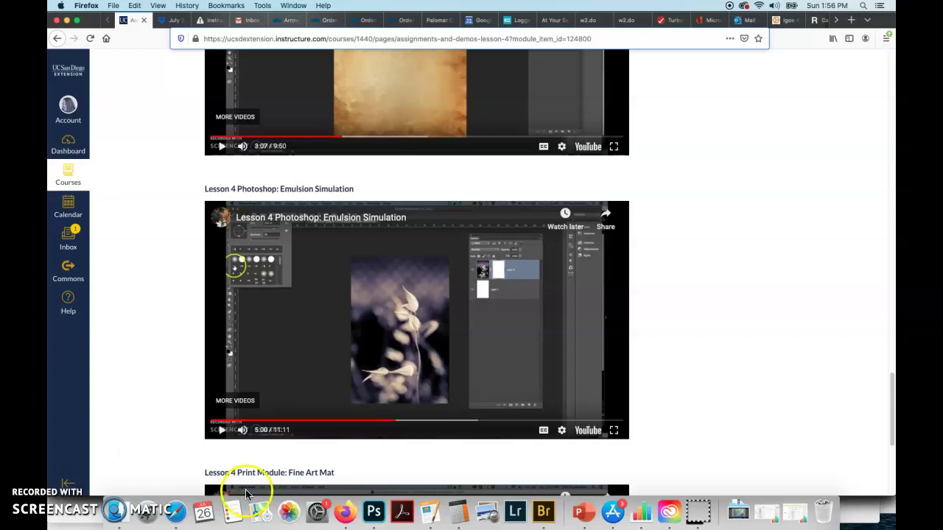
Return to Photoshop, activate the Brush tool and display its brush presets
click(375, 516)
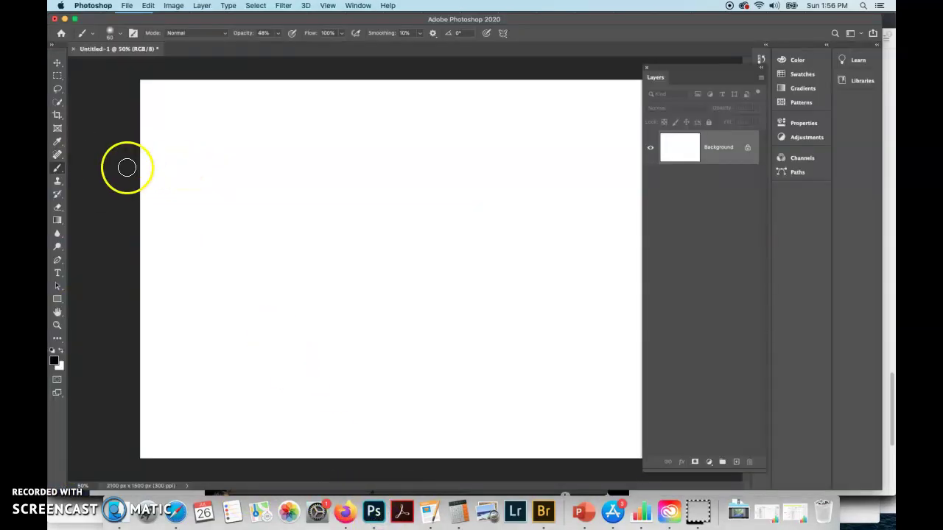
click(59, 172)
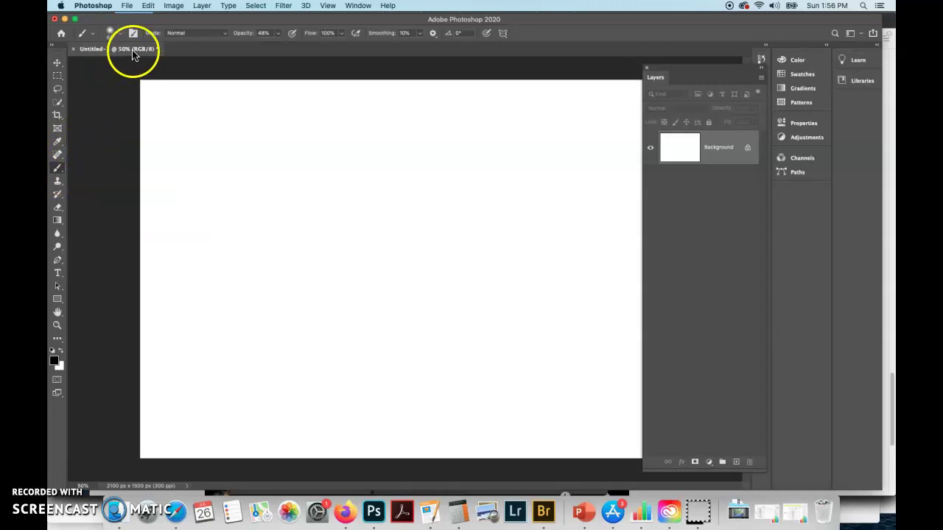
click(118, 35)
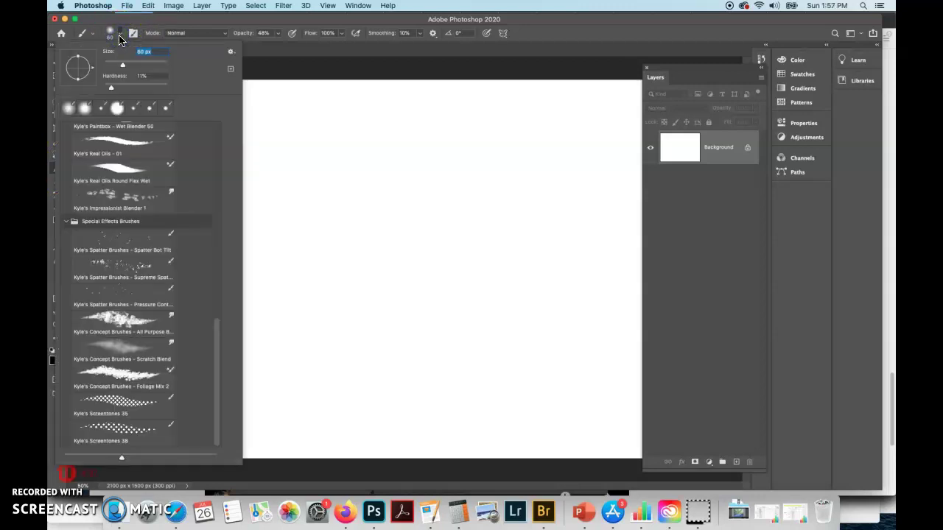
Collapse the General, Dry Media, Wet Media and Special Effects brush groups
drag(215, 376, 226, 143)
click(65, 129)
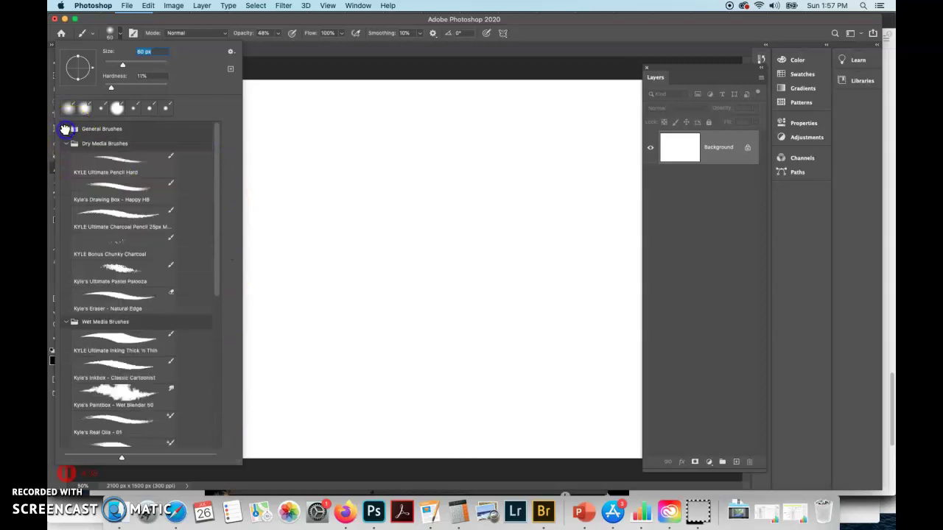
click(65, 144)
click(66, 158)
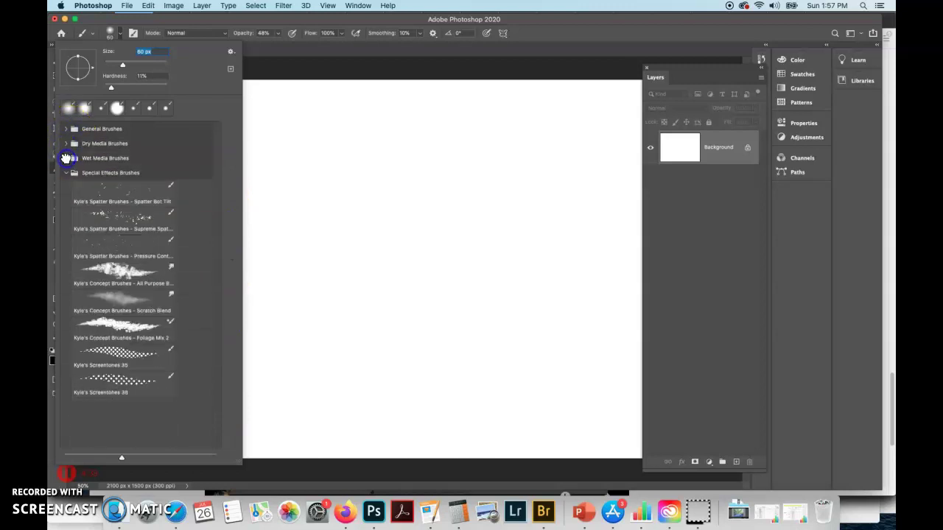
click(67, 173)
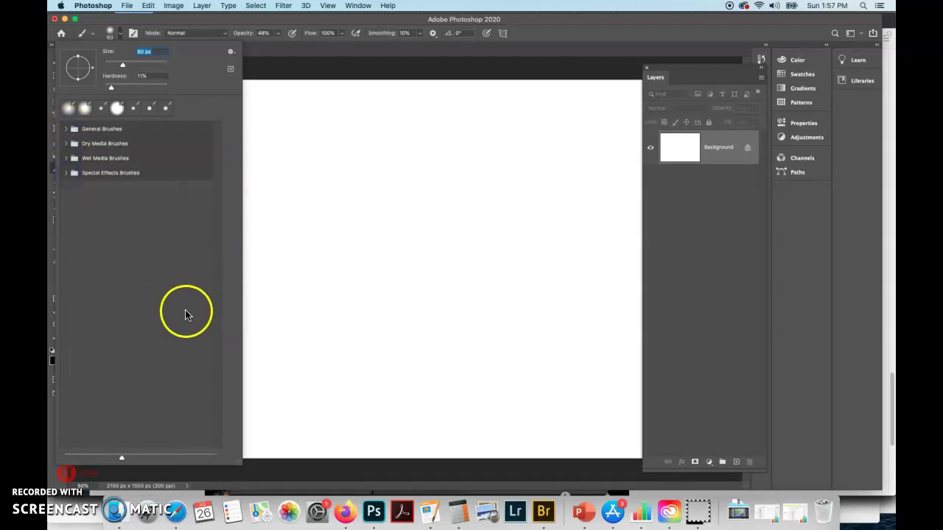
Expand the Special Effects, Wet Media, Dry Media and General brush groups again
click(66, 174)
click(65, 158)
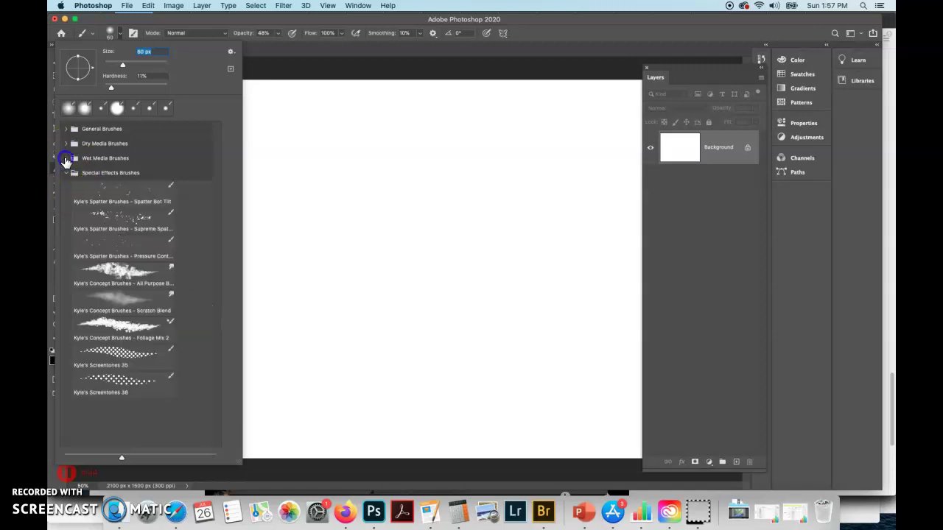
click(66, 141)
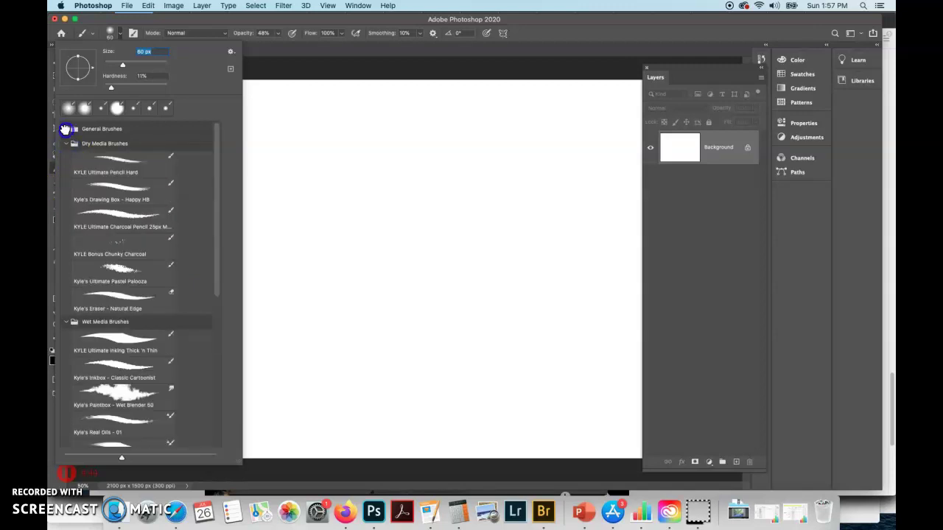
click(65, 129)
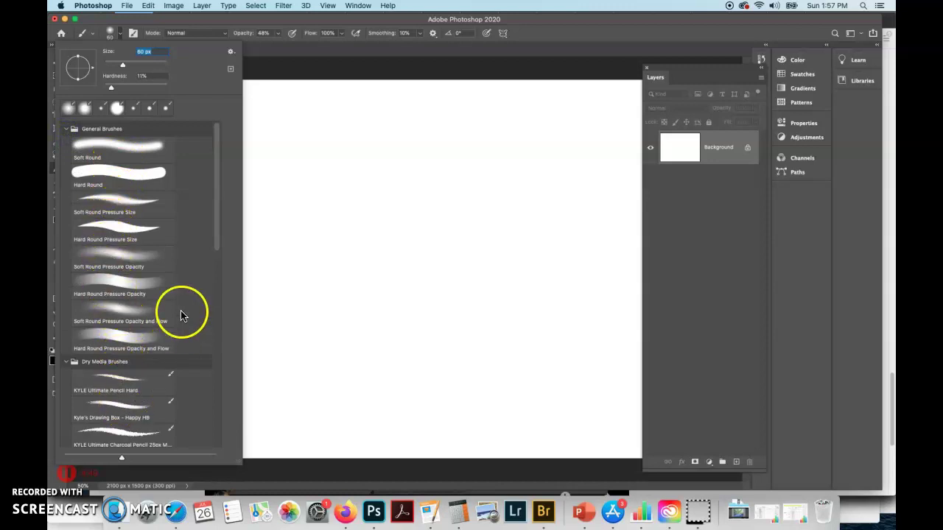
mouse_move(217, 213)
mouse_down()
mouse_move(214, 406)
mouse_move(207, 89)
mouse_up()
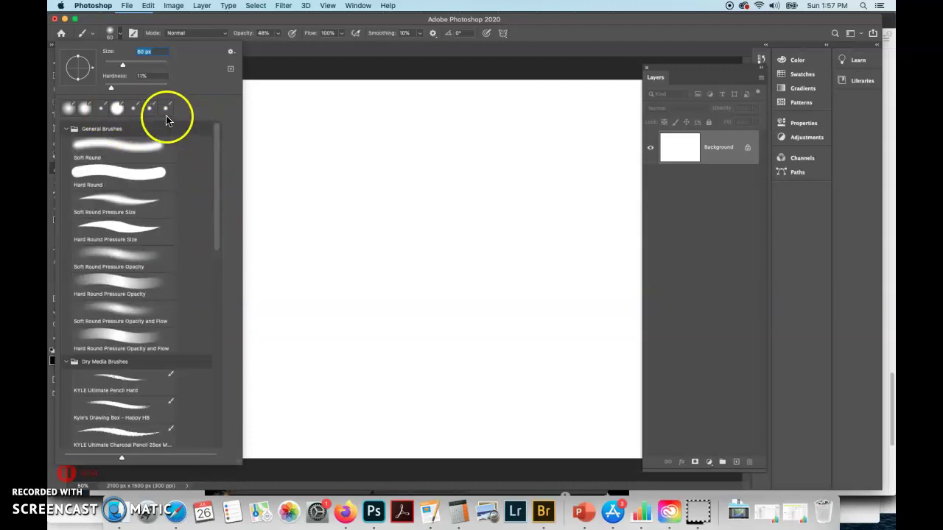
Restore the Legacy Brushes set to the list of brush presets
click(230, 55)
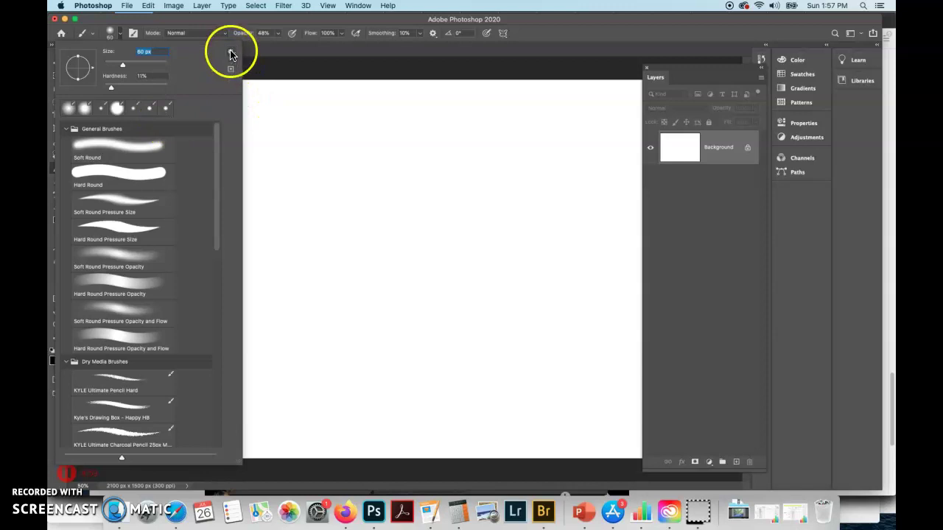
click(231, 54)
mouse_move(231, 54)
mouse_down()
mouse_move(278, 63)
mouse_move(271, 106)
mouse_move(282, 235)
mouse_up()
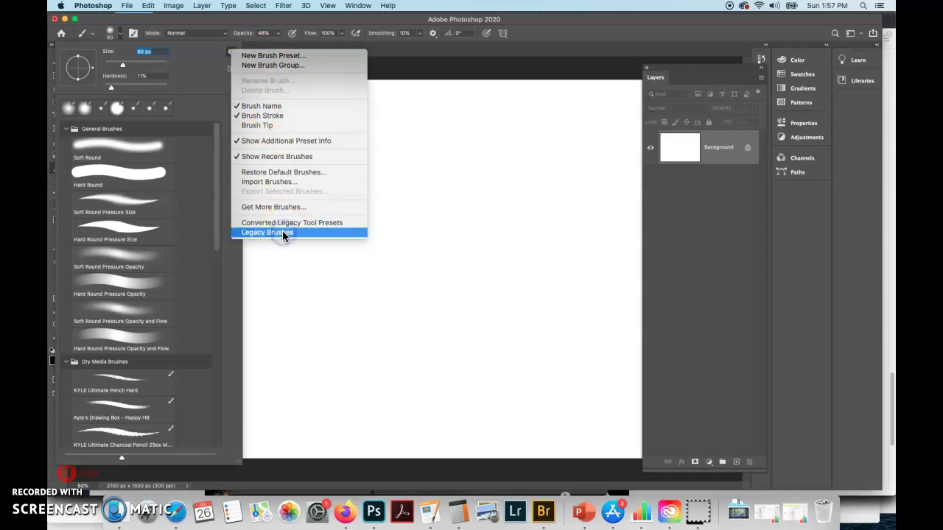
drag(282, 232, 282, 232)
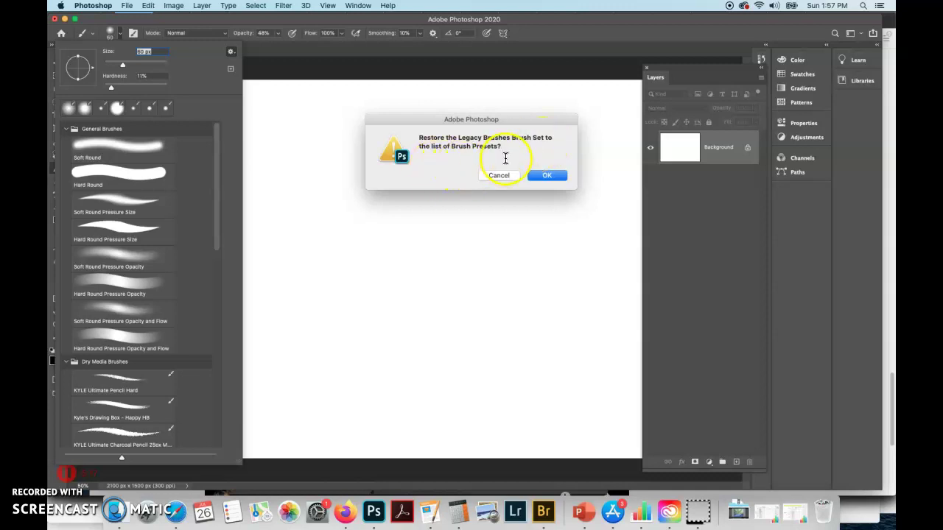
click(547, 177)
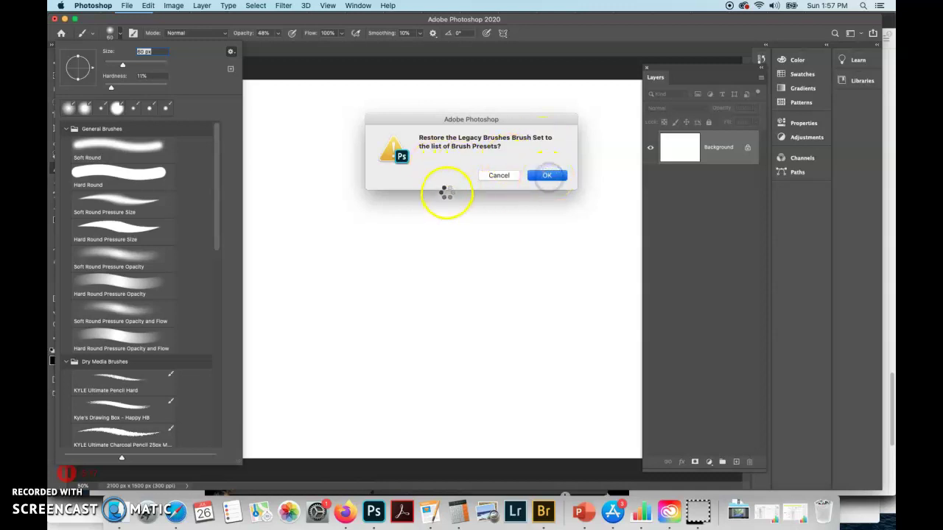
Expand the Legacy Brushes group and its Default Brushes subfolder, and look through the brushes it contains
drag(219, 196, 221, 398)
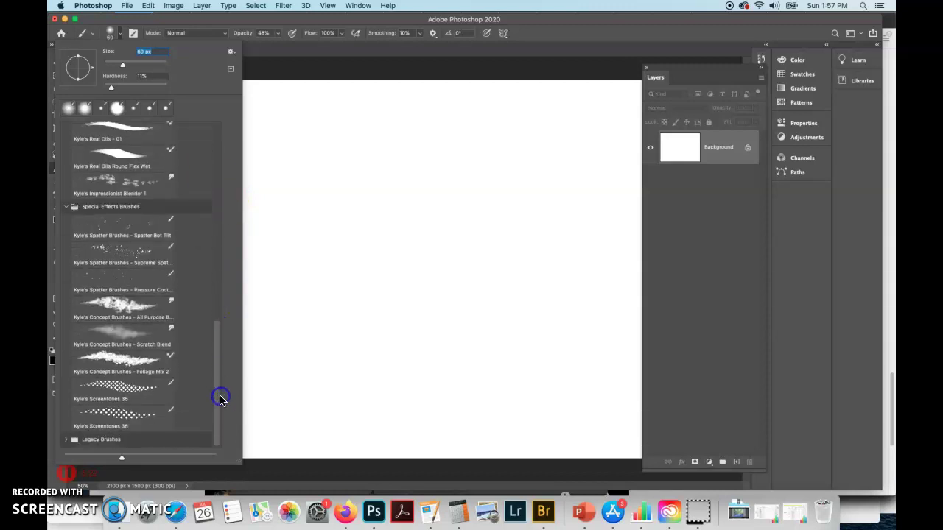
click(68, 439)
drag(216, 334, 216, 414)
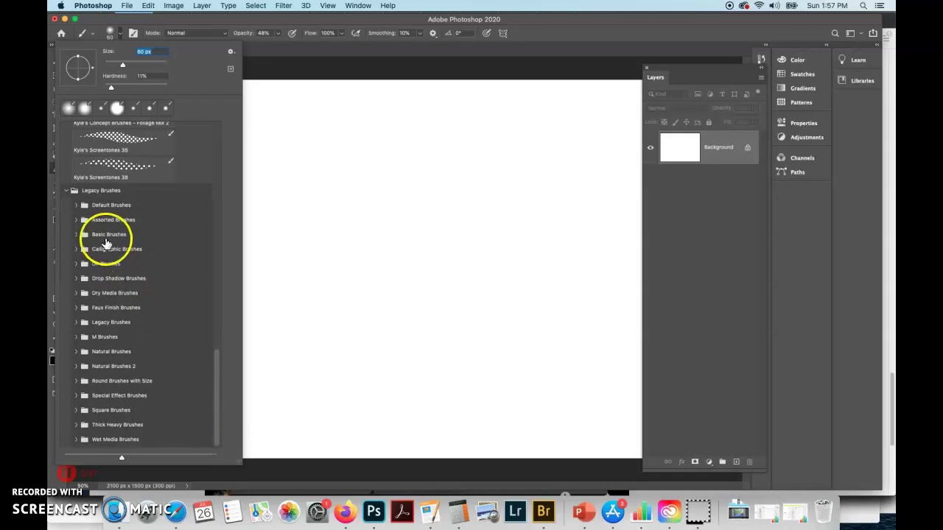
click(76, 205)
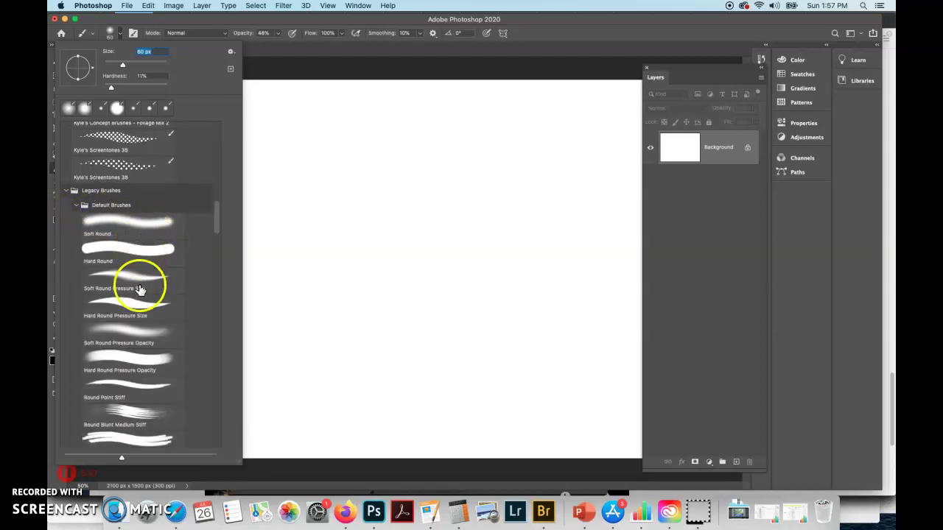
drag(217, 228, 218, 238)
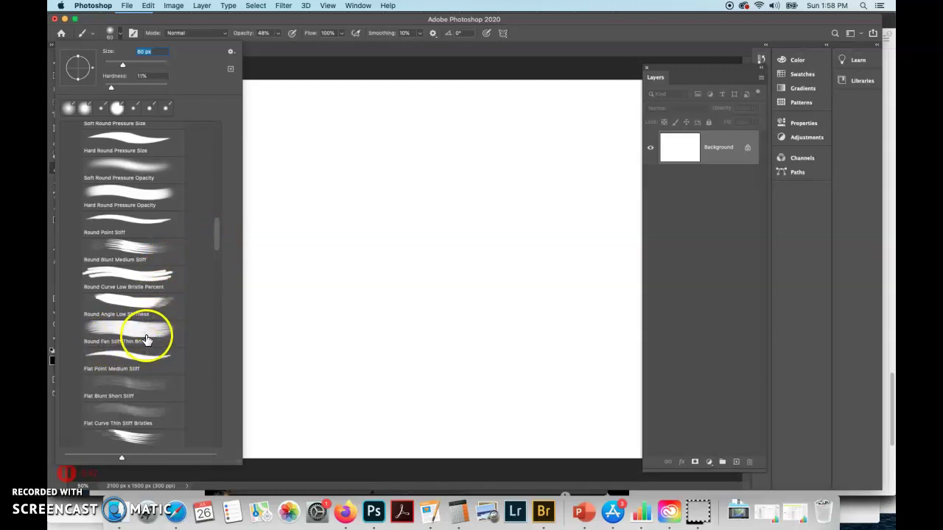
scroll(217, 213, up, 5)
scroll(217, 217, down, 5)
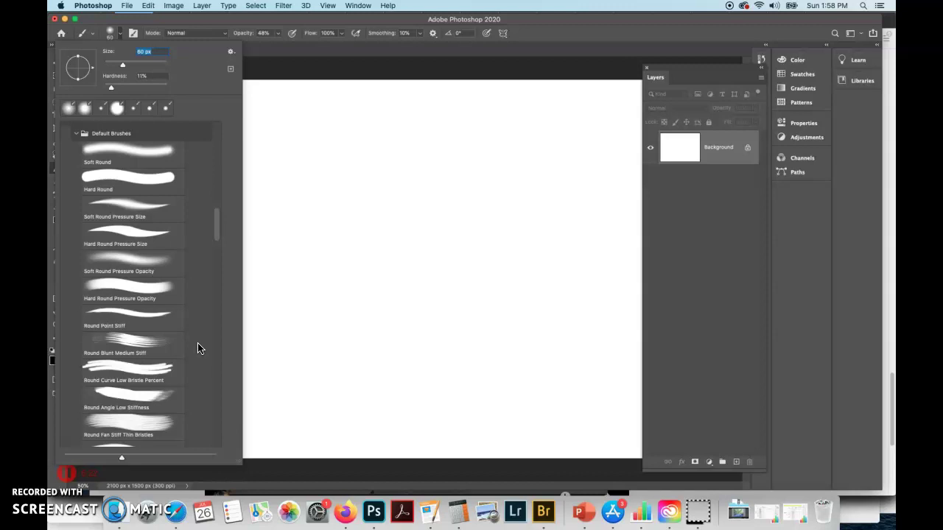
click(87, 439)
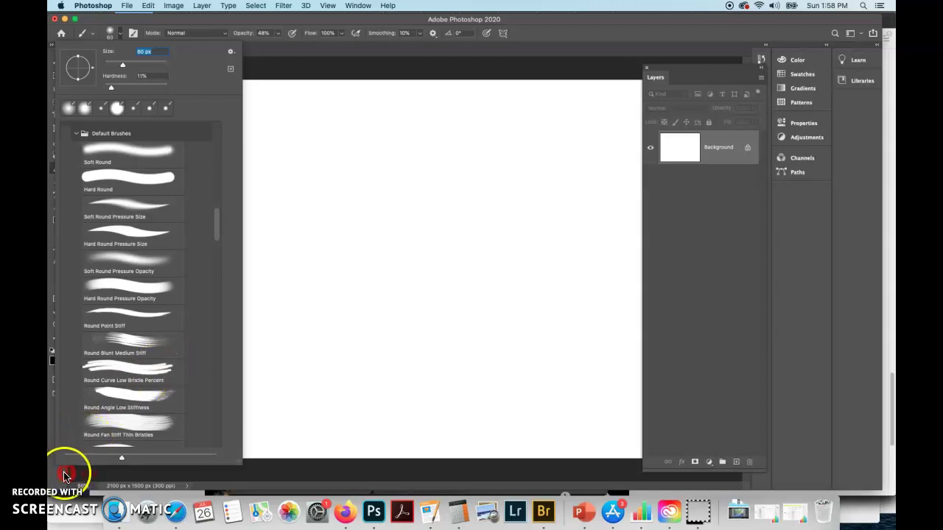